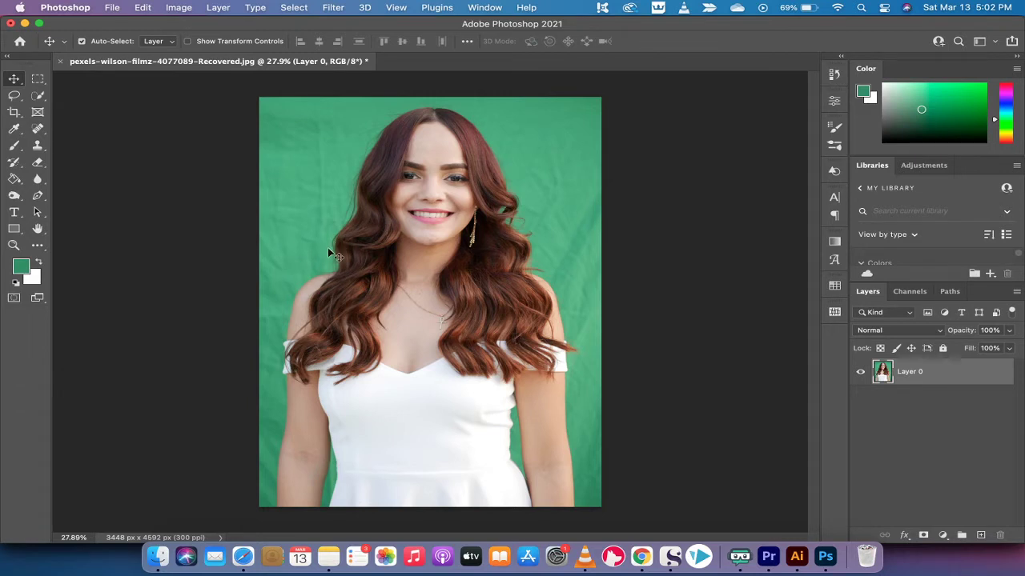
# Step: Duplicate Layer 0 as Layer 0 copy, hide the original, and fit the image on screen
pyautogui.press('super+equal')
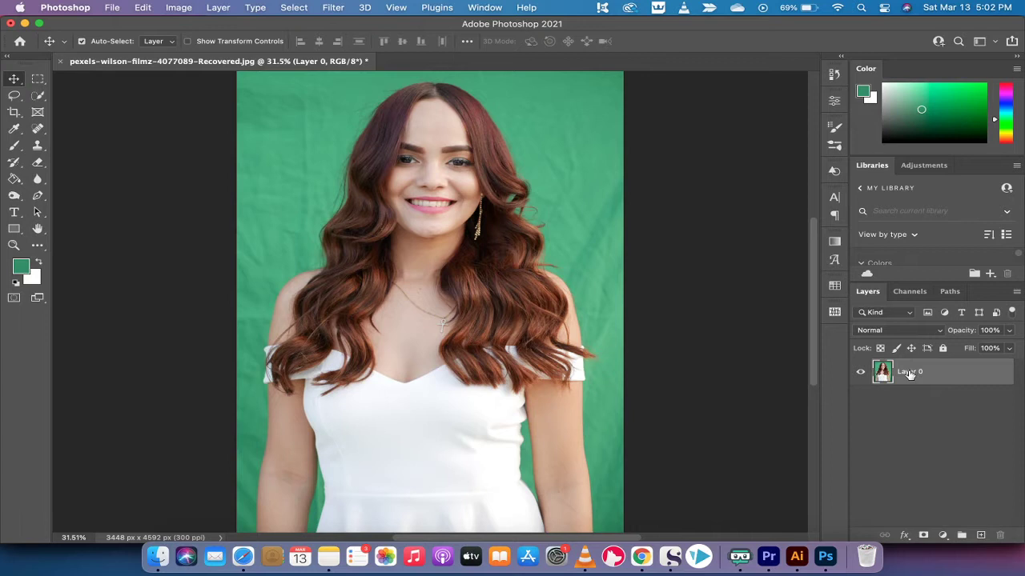
pyautogui.moveTo(911, 374); pyautogui.dragTo(978, 534)
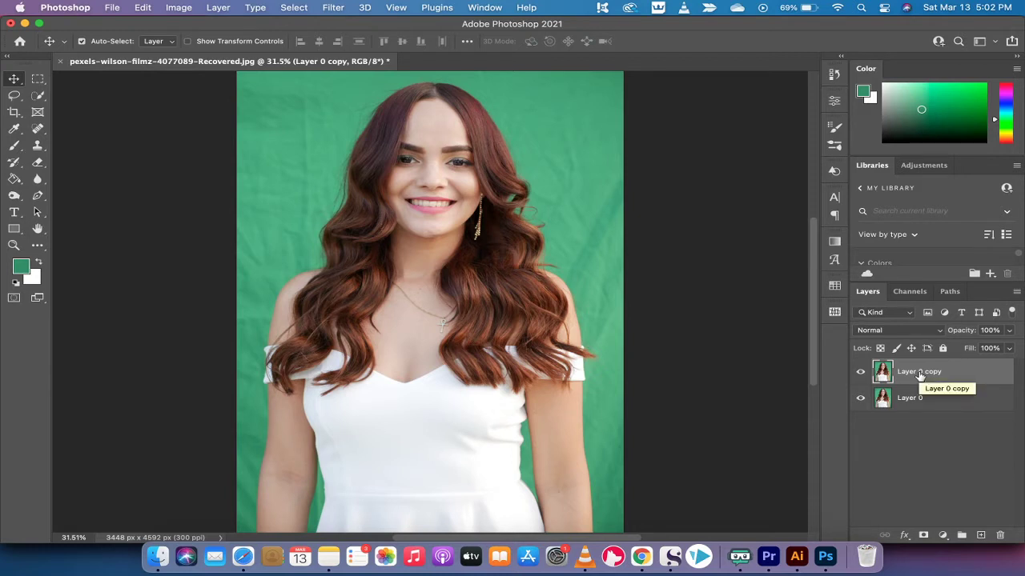
pyautogui.click(860, 401)
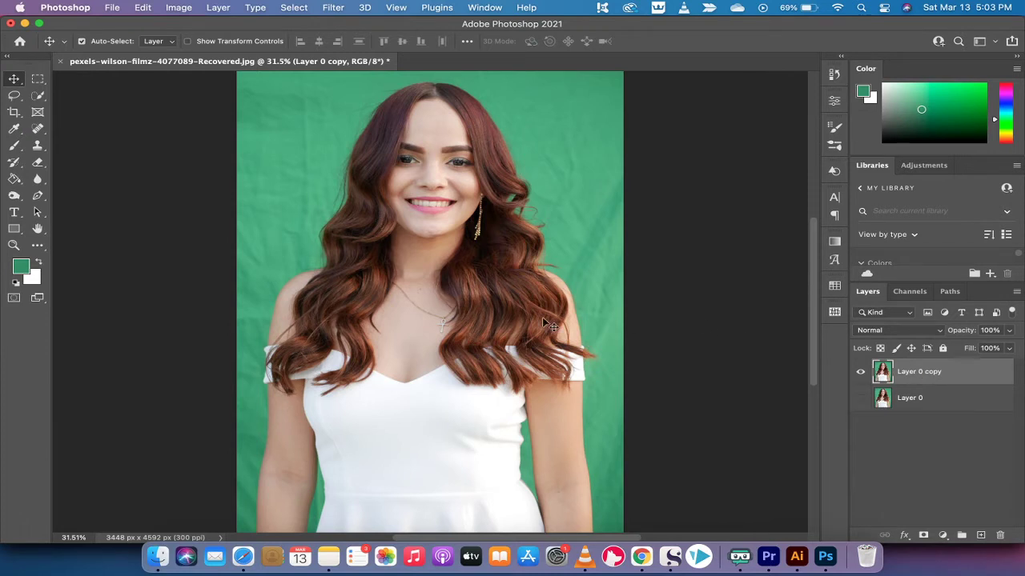
pyautogui.press('super+0')
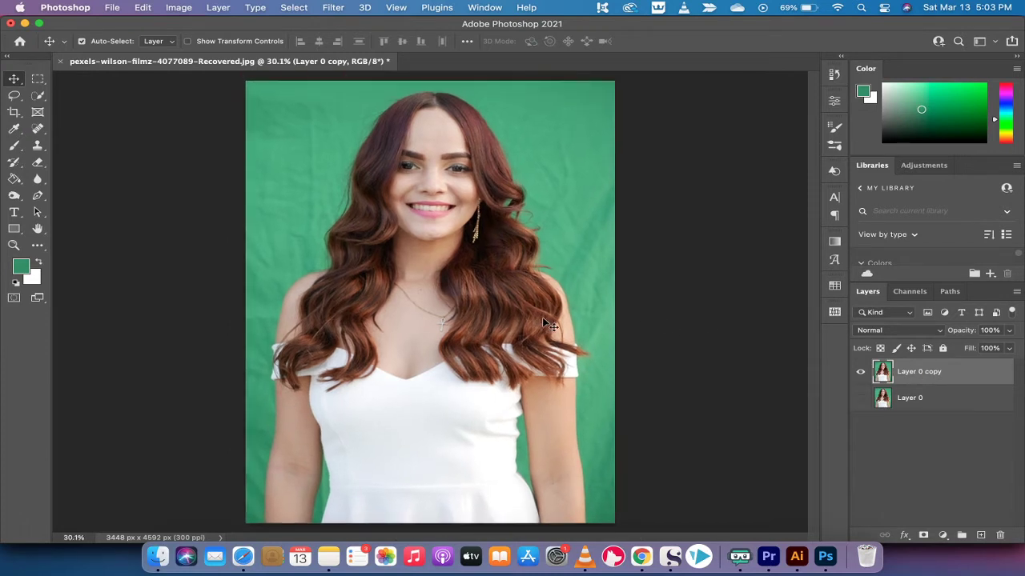
# Step: In Color Range, set Fuzziness to 0, keep Sampled Colors, and sample the green backdrop
pyautogui.click(286, 7)
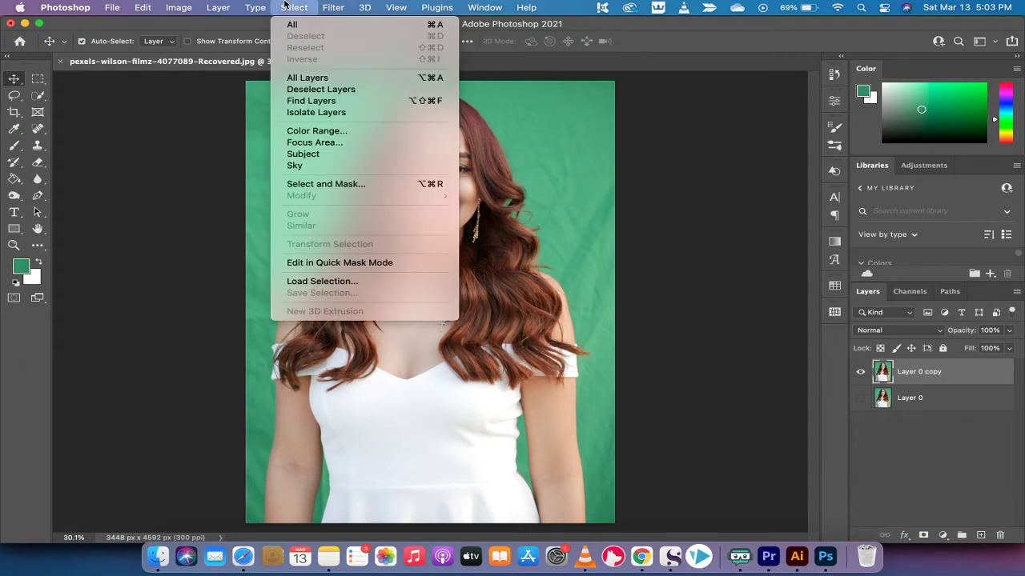
pyautogui.click(303, 133)
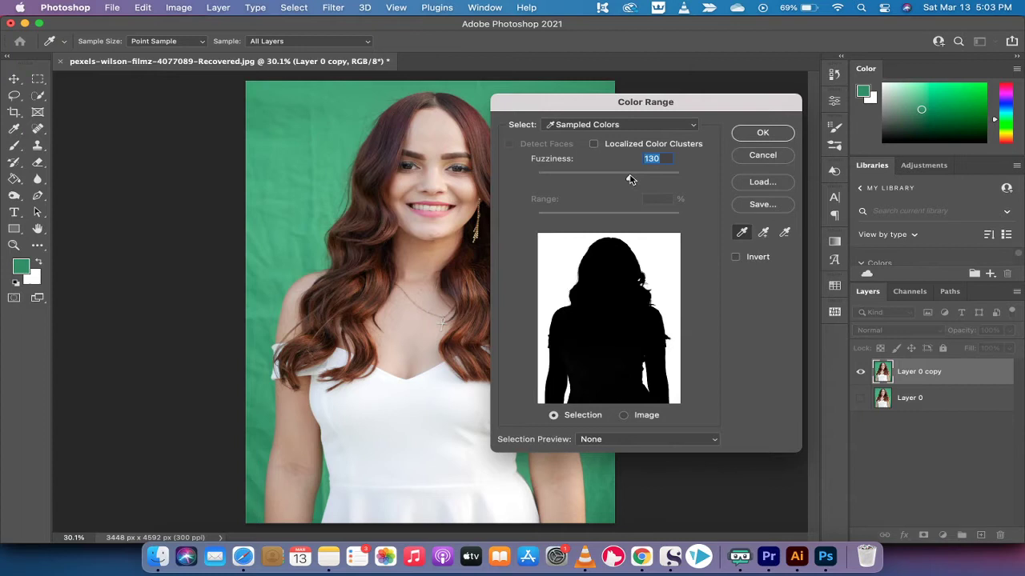
pyautogui.moveTo(630, 179); pyautogui.dragTo(524, 178)
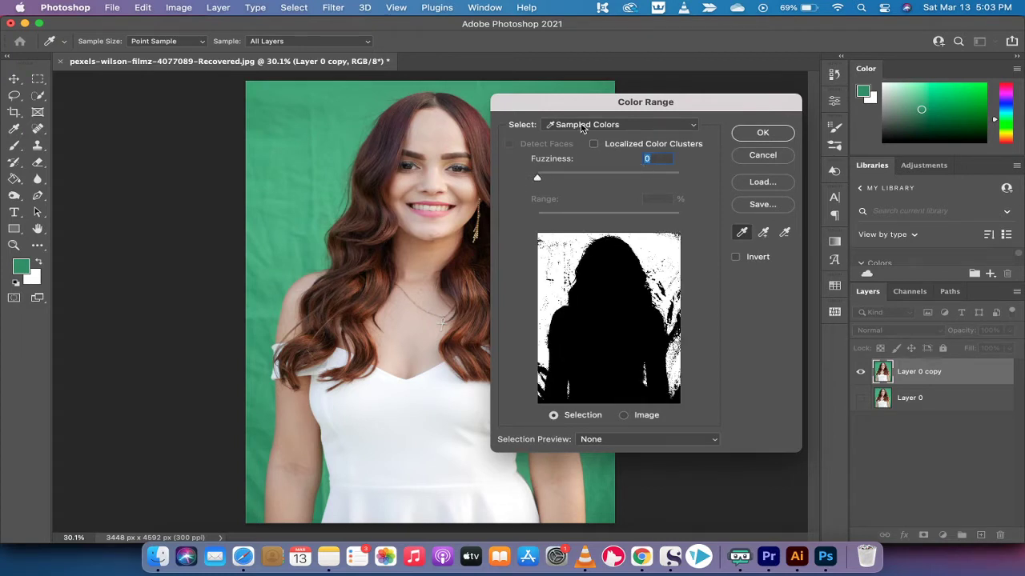
pyautogui.click(614, 126)
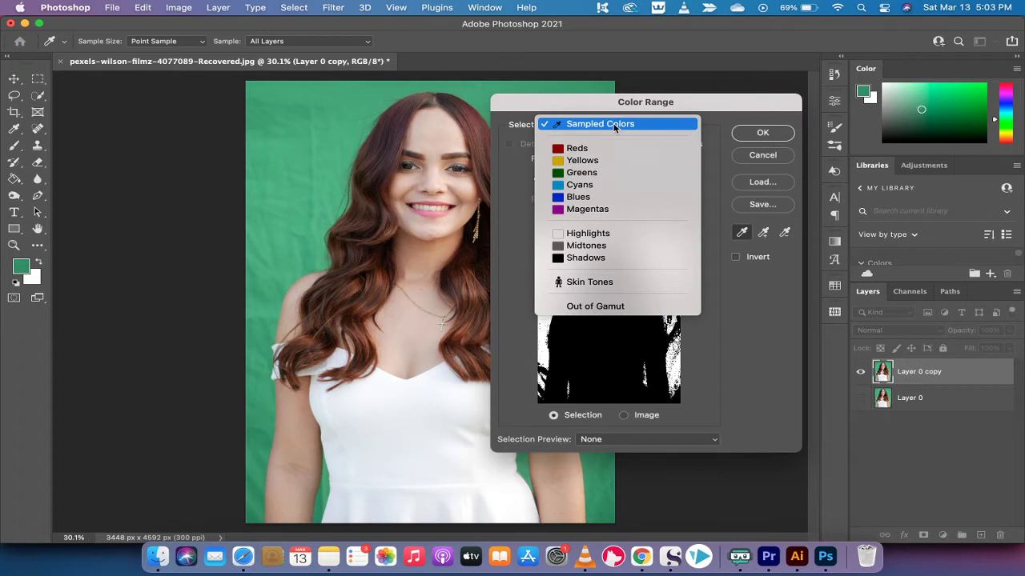
pyautogui.click(615, 125)
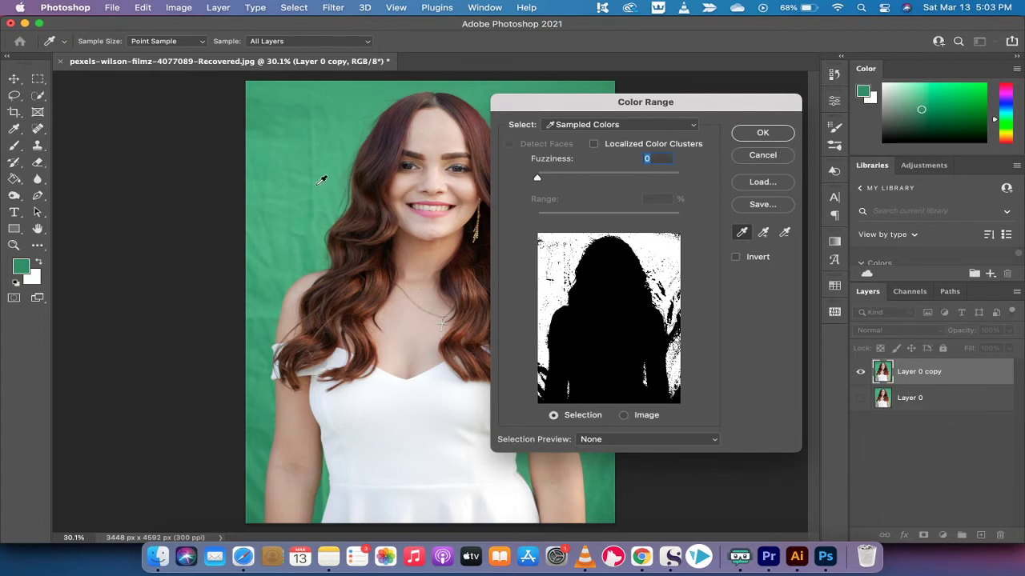
pyautogui.click(297, 148)
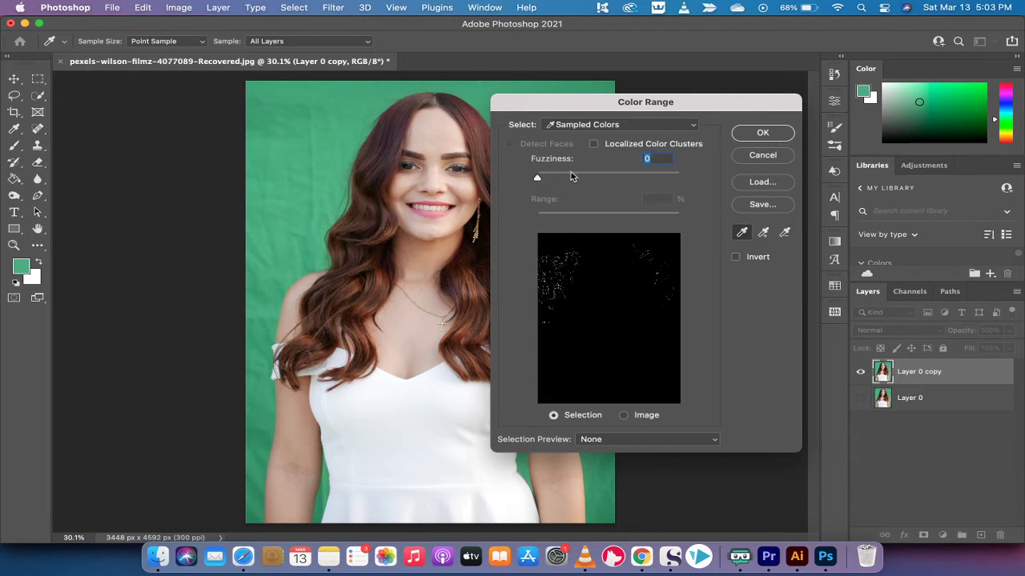
# Step: Raise Fuzziness and add a green sample beside the woman's left shoulder
pyautogui.moveTo(544, 178); pyautogui.dragTo(610, 181)
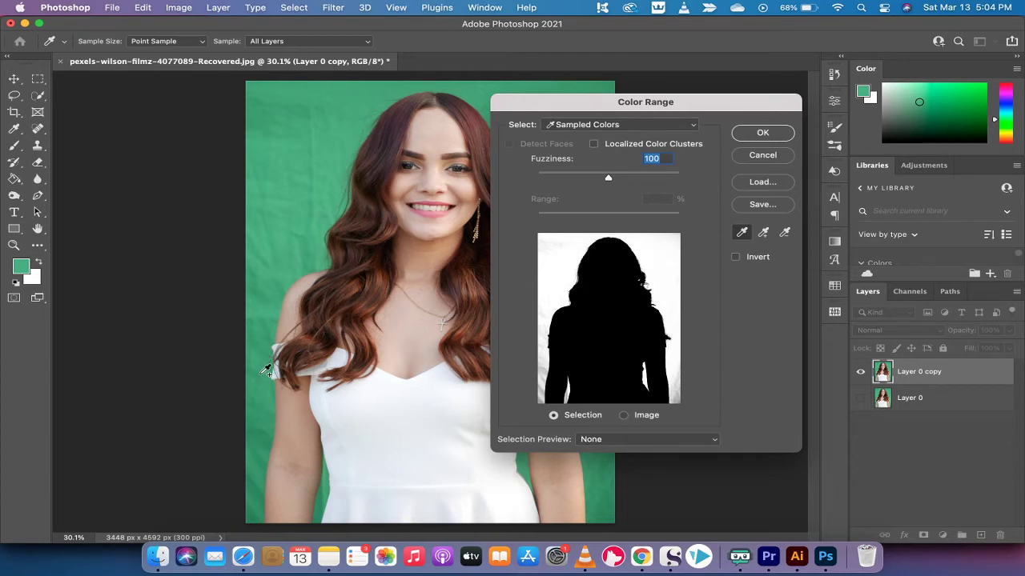
pyautogui.click(264, 373)
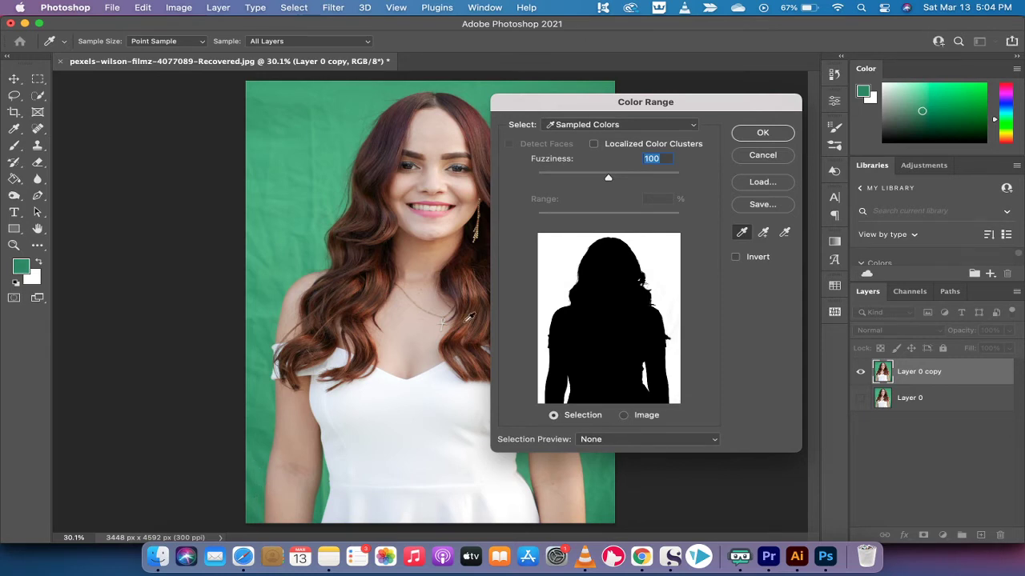
# Step: Fine-tune Fuzziness to around 116 and accept the Color Range selection with OK
pyautogui.moveTo(608, 180); pyautogui.dragTo(687, 179)
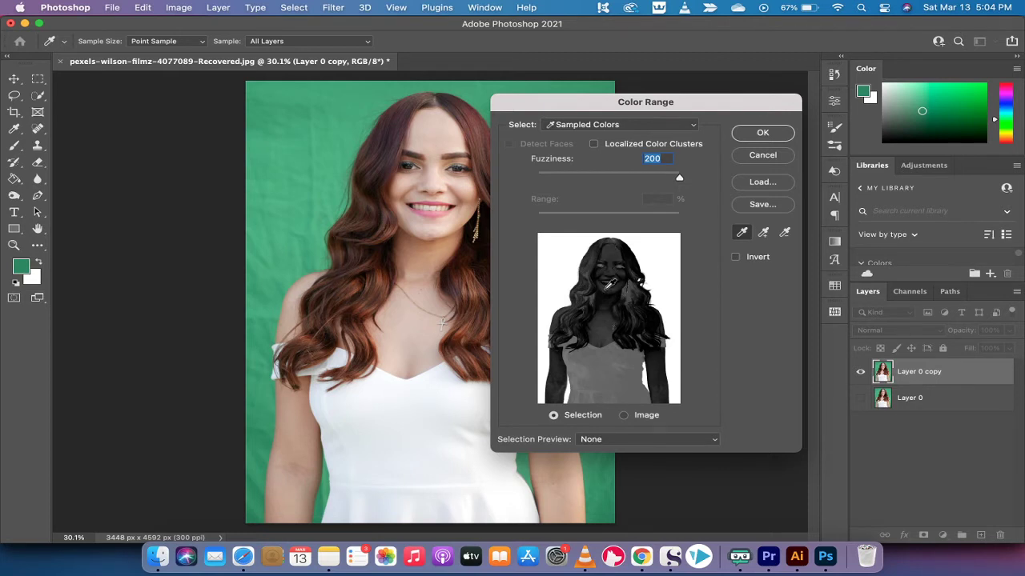
pyautogui.click(637, 177)
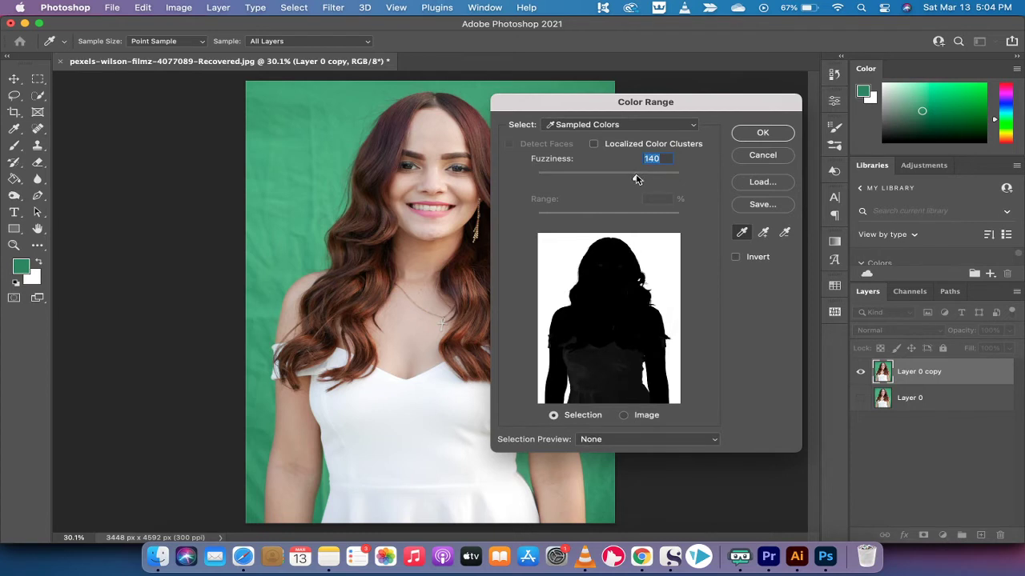
pyautogui.moveTo(637, 179); pyautogui.dragTo(630, 178)
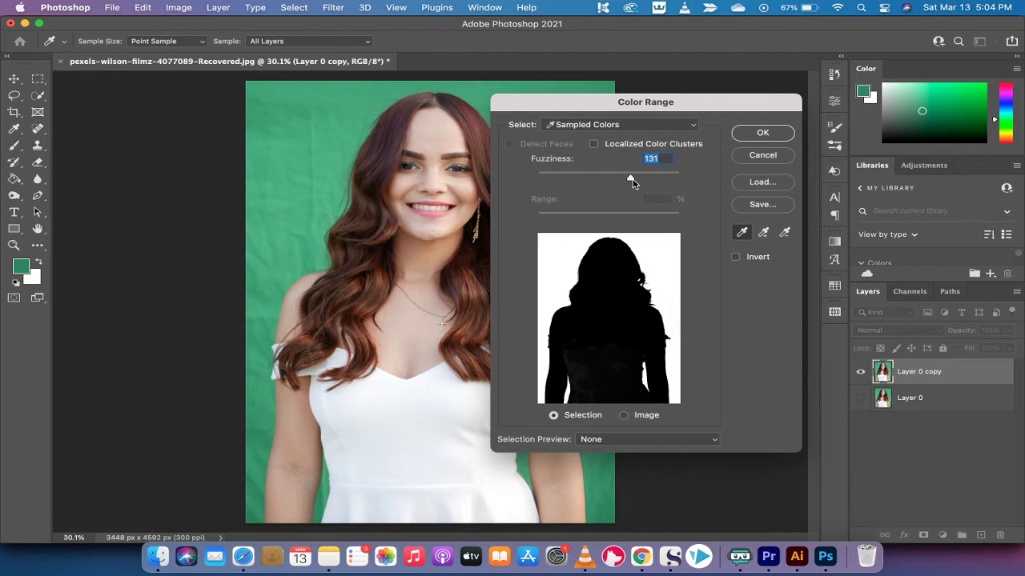
pyautogui.moveTo(628, 180); pyautogui.dragTo(624, 183)
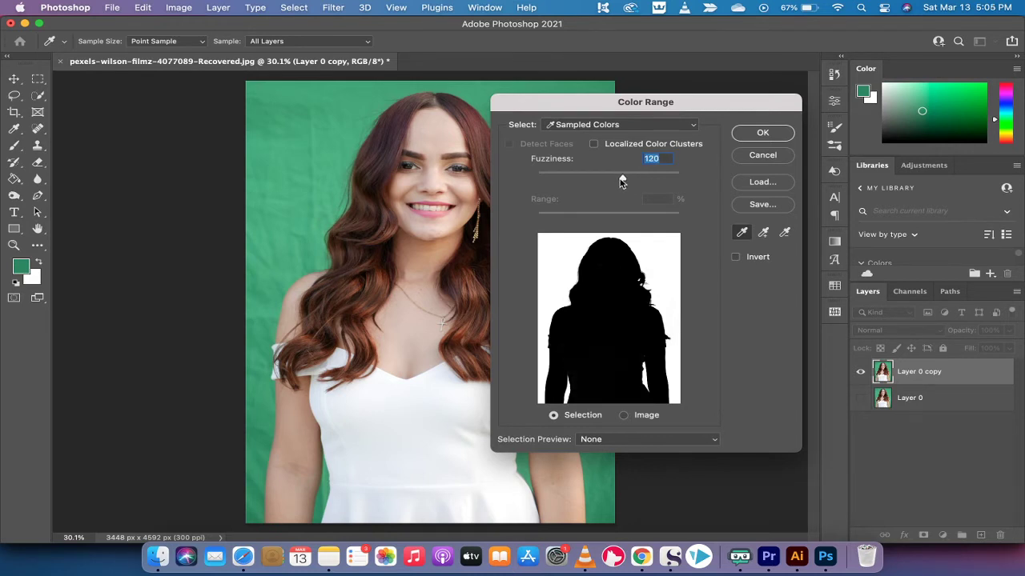
pyautogui.moveTo(619, 184); pyautogui.dragTo(614, 183)
pyautogui.click(763, 134)
pyautogui.press('v')
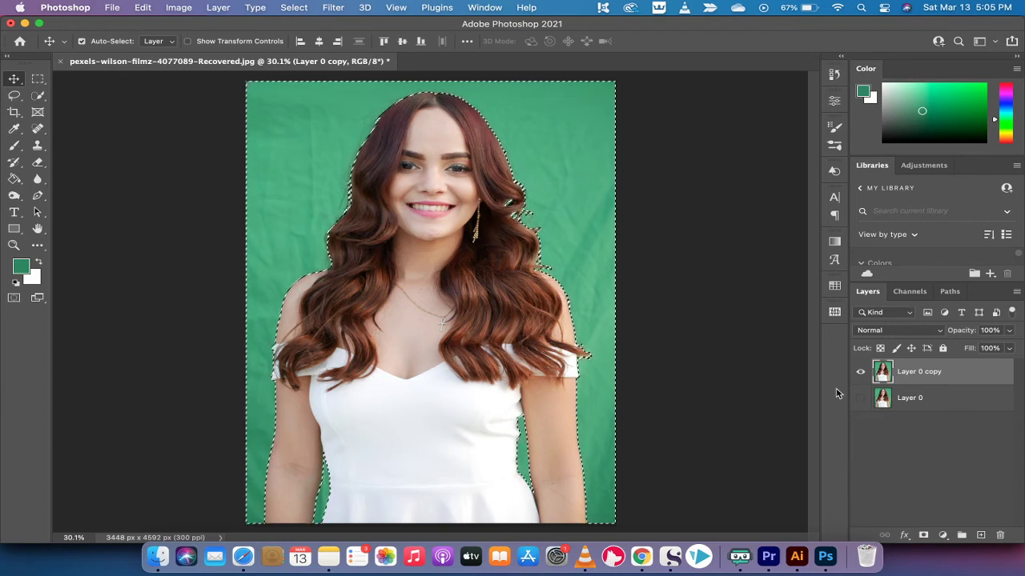
# Step: Drag the blue BD_Backgrounds_136 JPEG from Finder's Pictures folder onto the Photoshop canvas
pyautogui.click(158, 563)
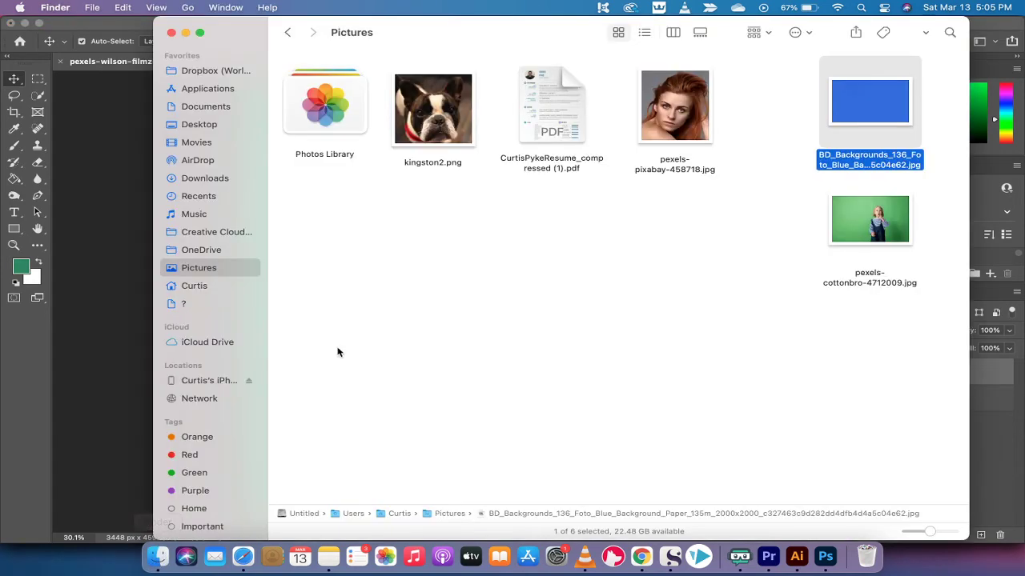
pyautogui.moveTo(865, 116); pyautogui.dragTo(844, 130)
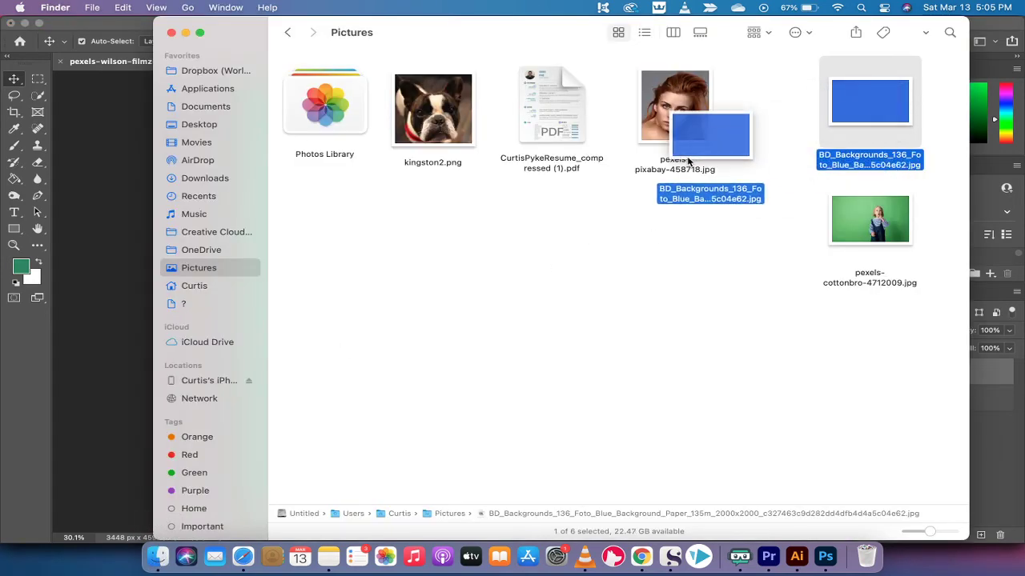
pyautogui.moveTo(688, 160); pyautogui.dragTo(432, 301)
pyautogui.press('super+Tab')
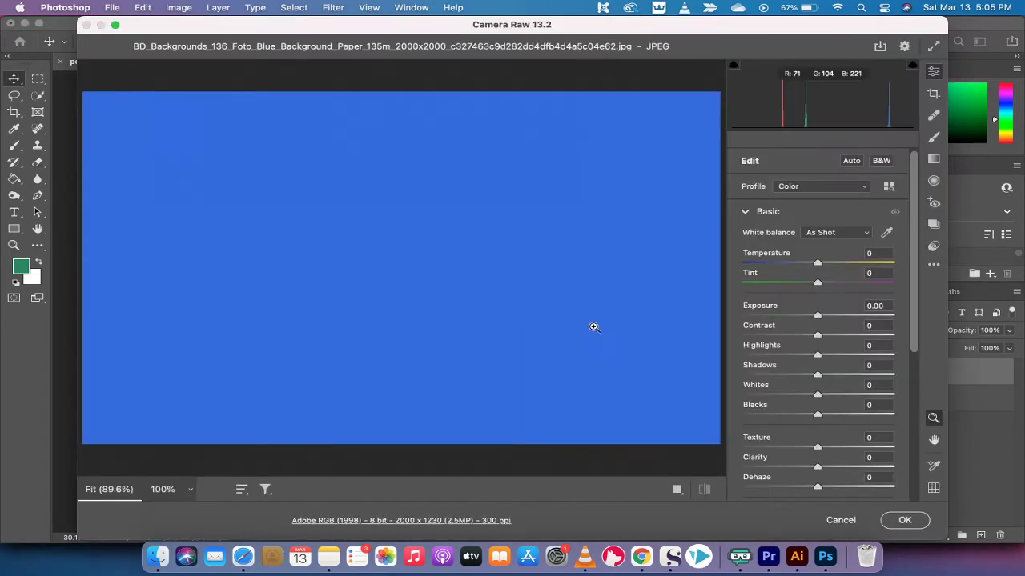
# Step: Scale the placed blue image to fill the canvas and move it below Layer 0 copy
pyautogui.click(901, 520)
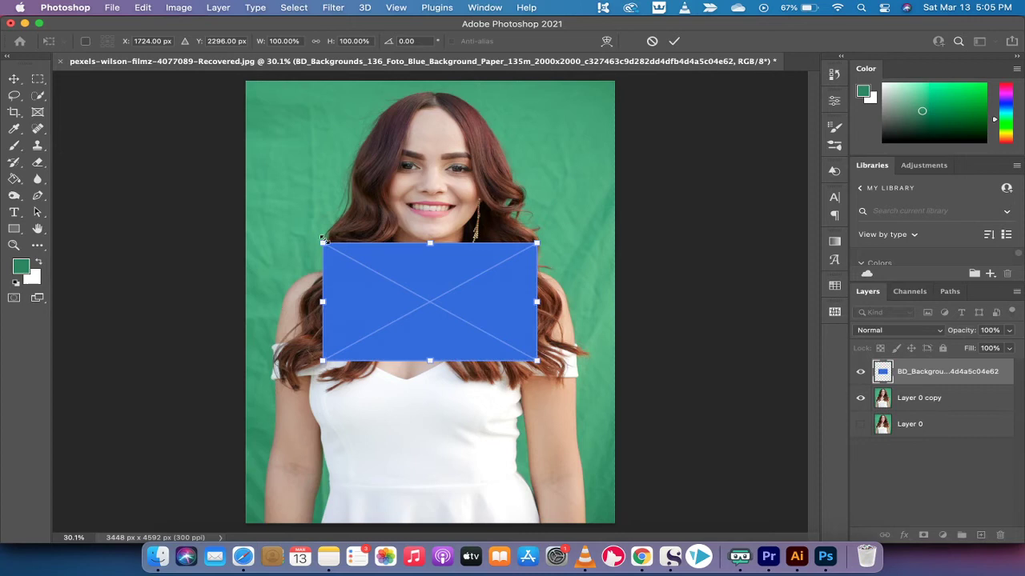
pyautogui.moveTo(321, 238); pyautogui.dragTo(26, 78)
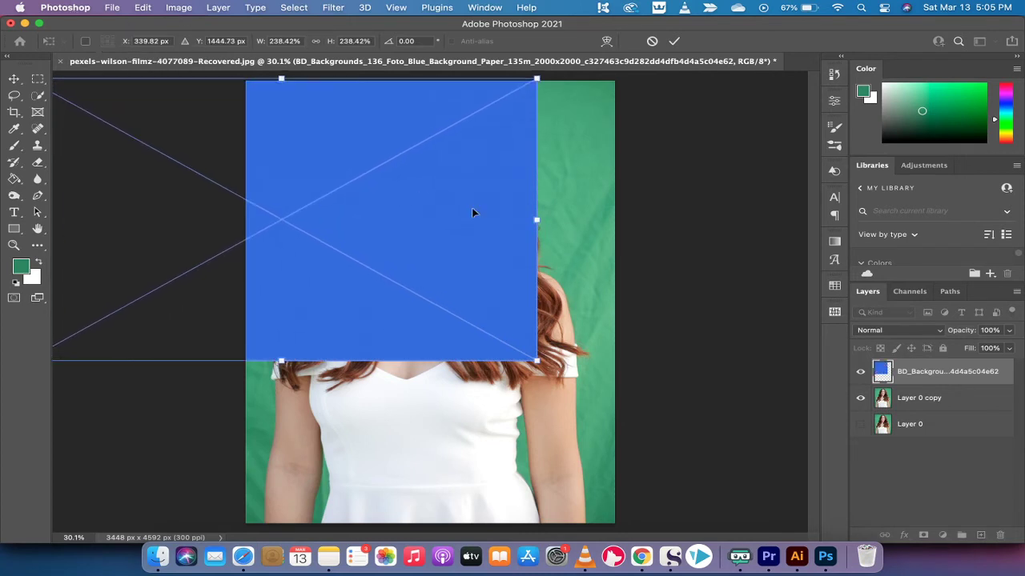
pyautogui.moveTo(531, 364); pyautogui.dragTo(812, 524)
pyautogui.press('Return')
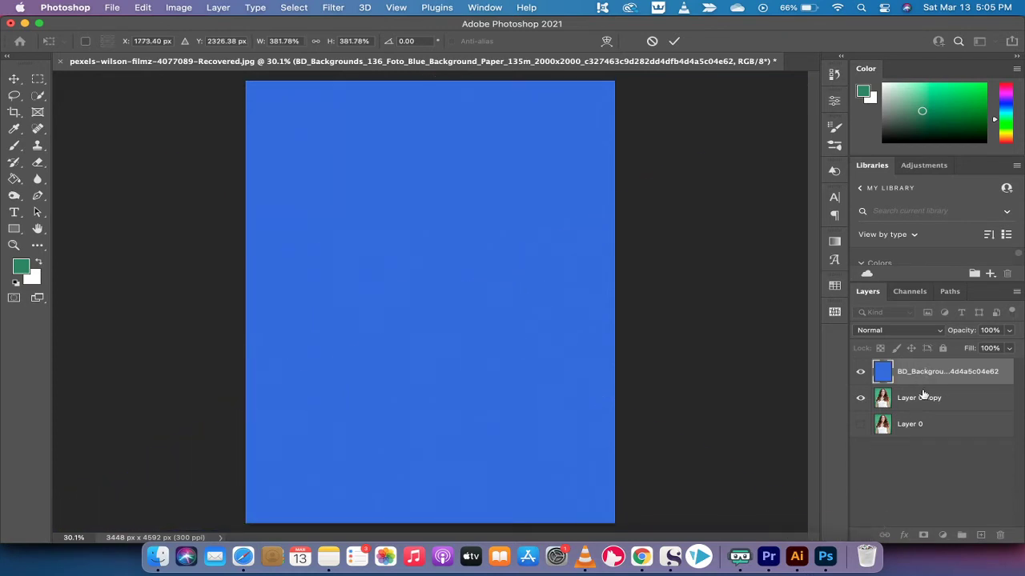
pyautogui.moveTo(923, 375); pyautogui.dragTo(918, 401)
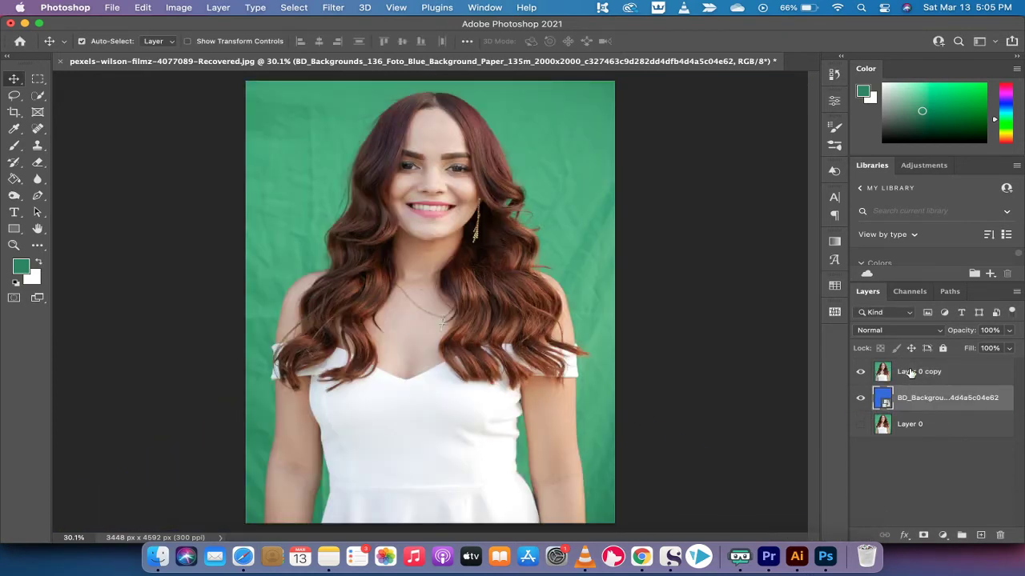
pyautogui.click(910, 373)
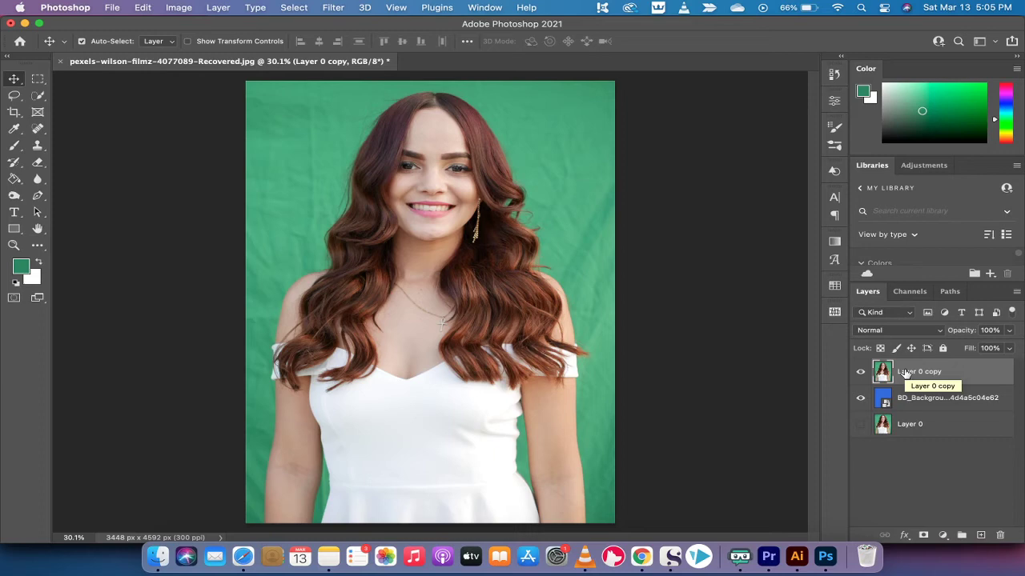
# Step: Reselect the green with Color Range and cut it out of Layer 0 copy
pyautogui.click(294, 7)
pyautogui.click(309, 131)
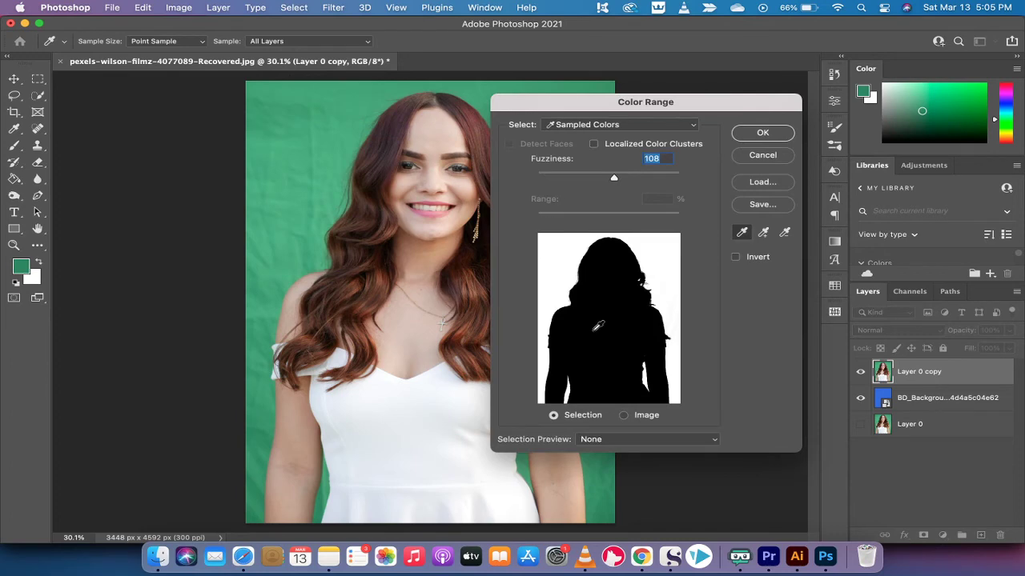
pyautogui.click(749, 136)
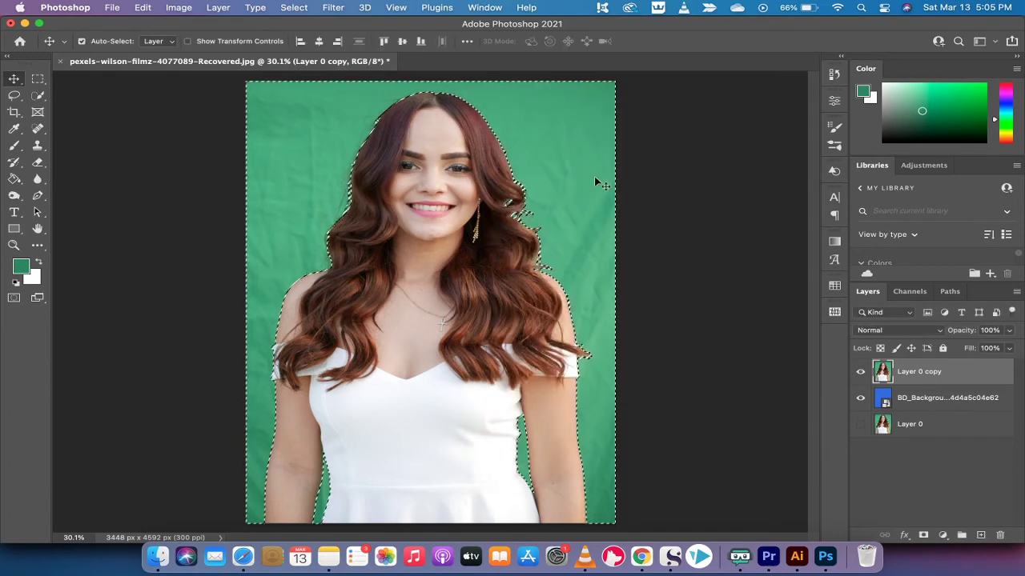
pyautogui.click(142, 7)
pyautogui.click(150, 84)
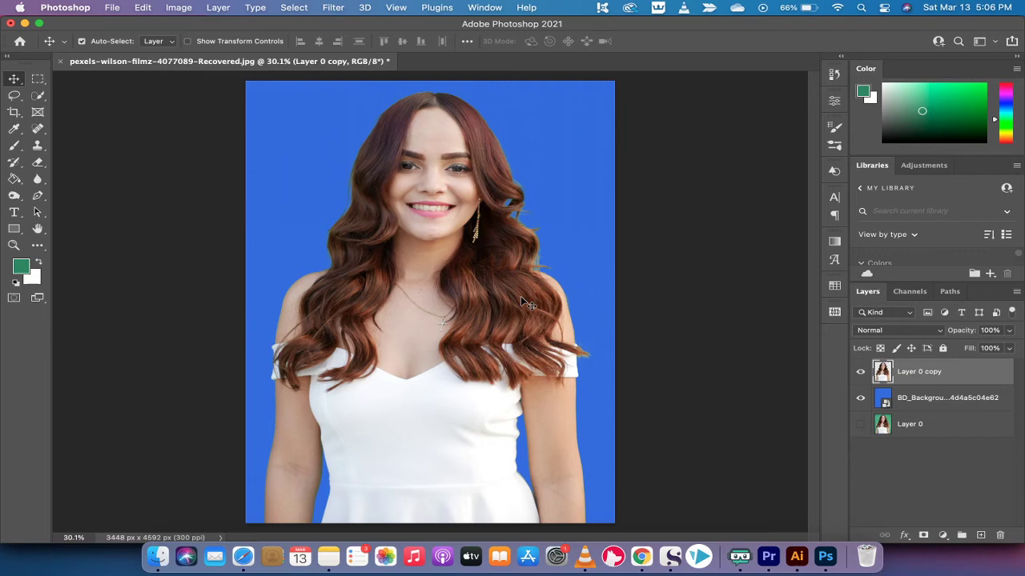
pyautogui.scroll(5, 538, 195)
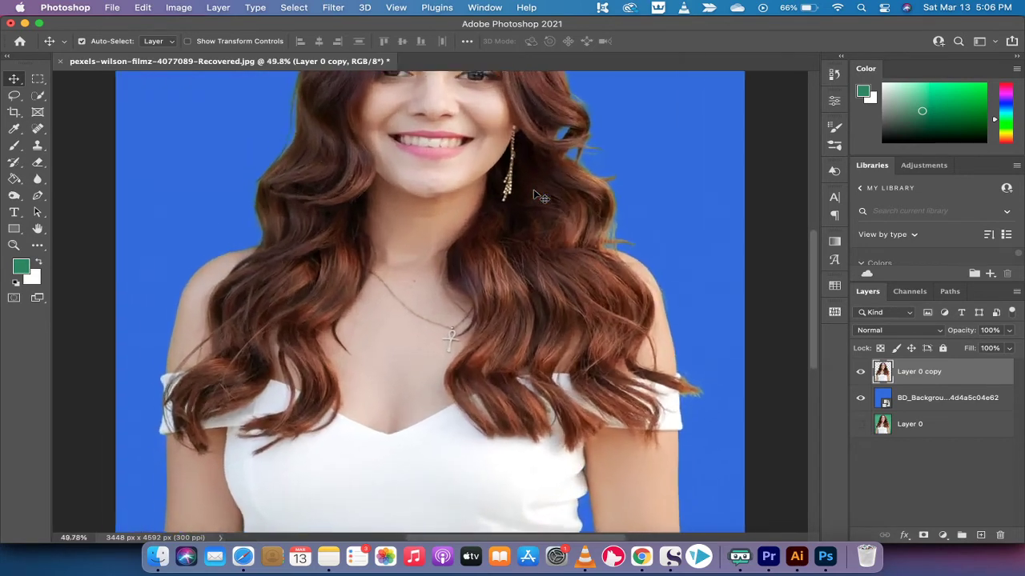
pyautogui.scroll(5, 537, 195)
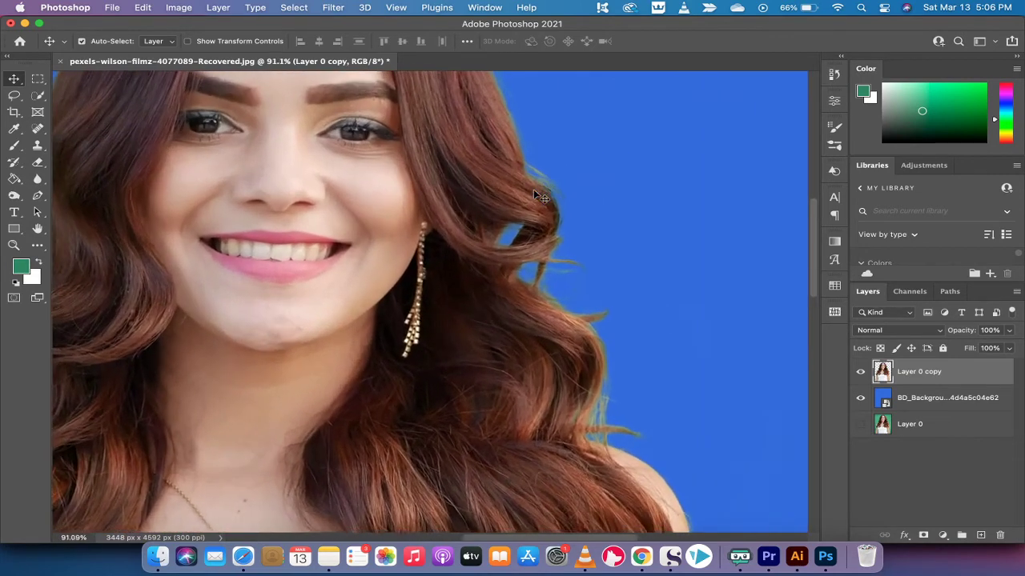
pyautogui.scroll(3, 535, 192)
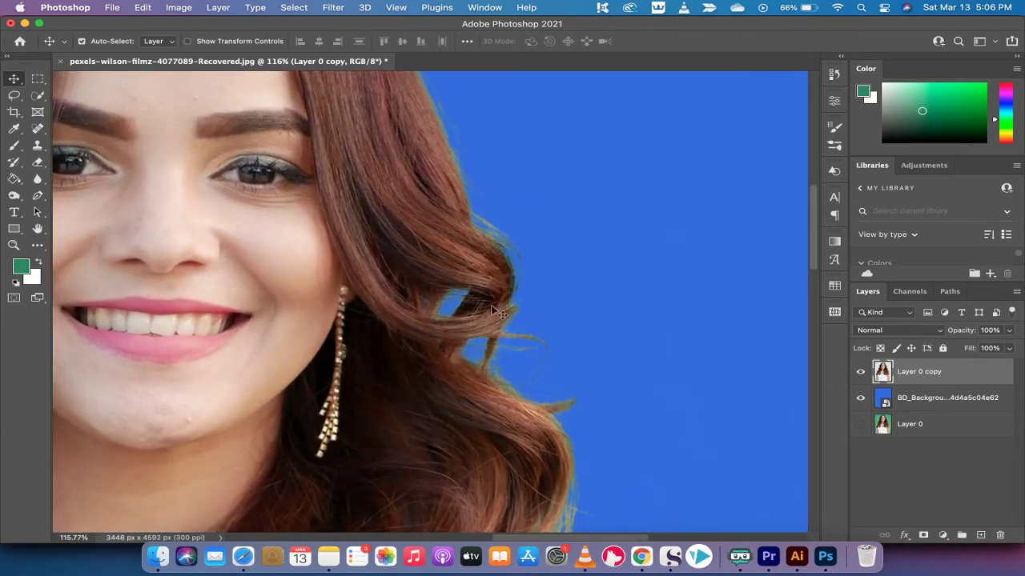
pyautogui.scroll(-8, 493, 311)
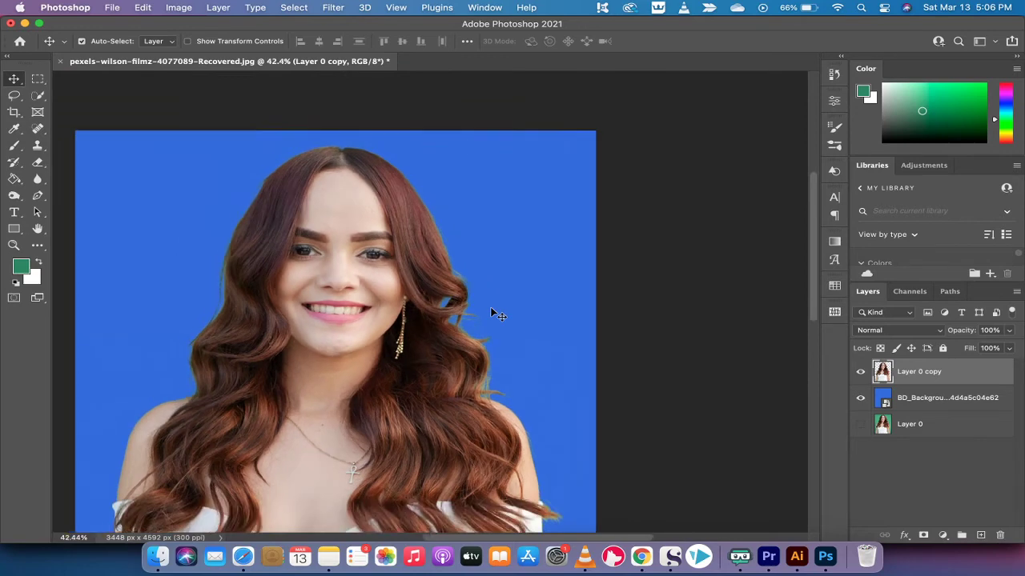
pyautogui.scroll(-3, 493, 314)
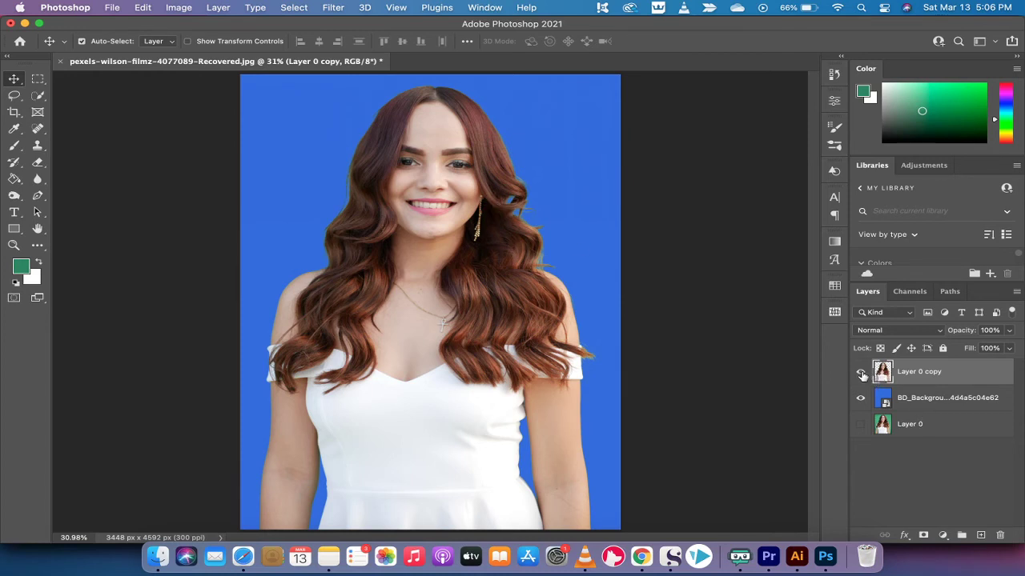
# Step: Delete the first cut-out Layer 0 copy
pyautogui.click(860, 375)
pyautogui.click(861, 377)
pyautogui.press('Delete')
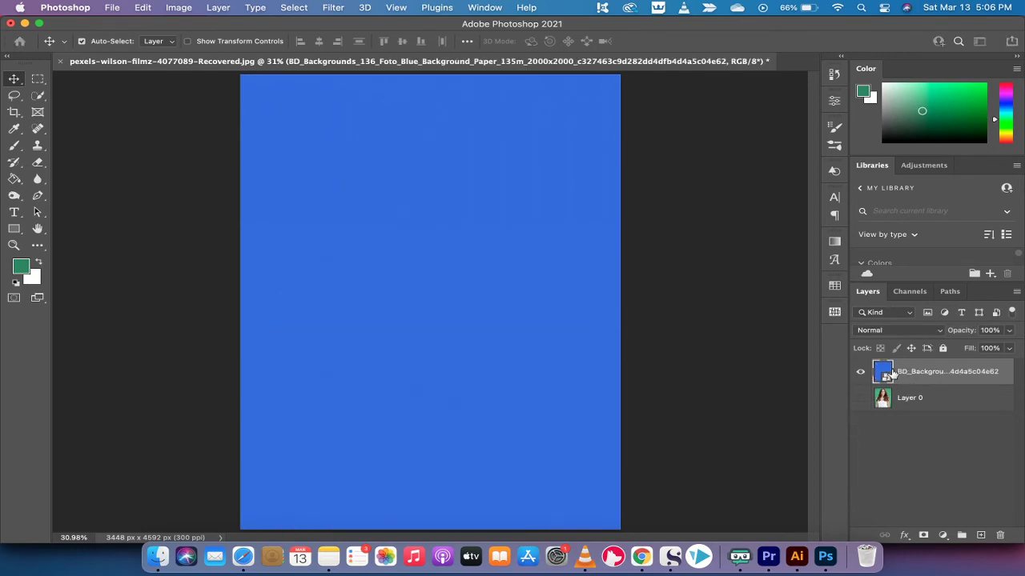
# Step: Hide the blue background below Layer 0, show Layer 0, and duplicate it
pyautogui.click(860, 375)
pyautogui.moveTo(932, 378); pyautogui.dragTo(933, 408)
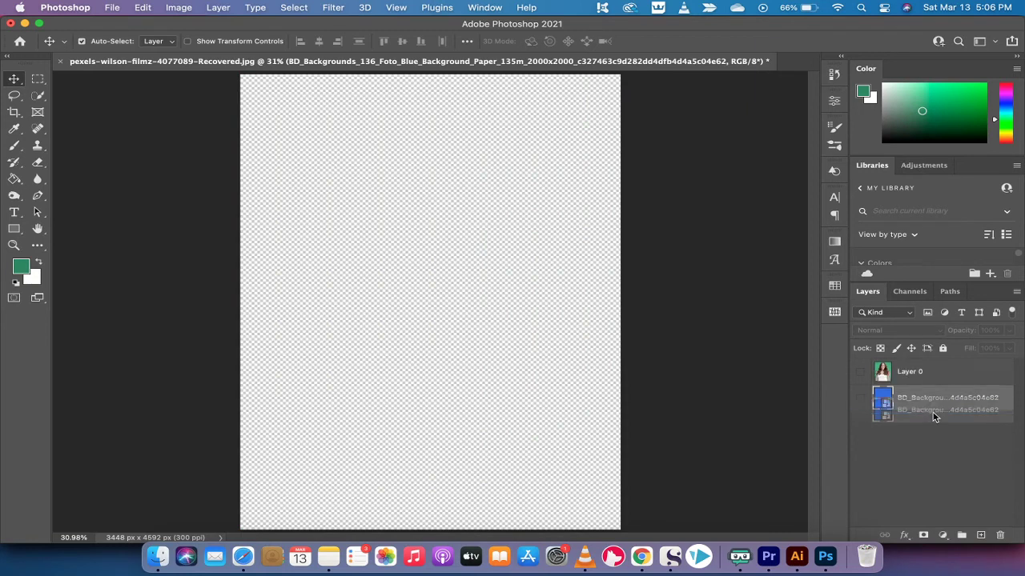
pyautogui.click(861, 371)
pyautogui.click(924, 381)
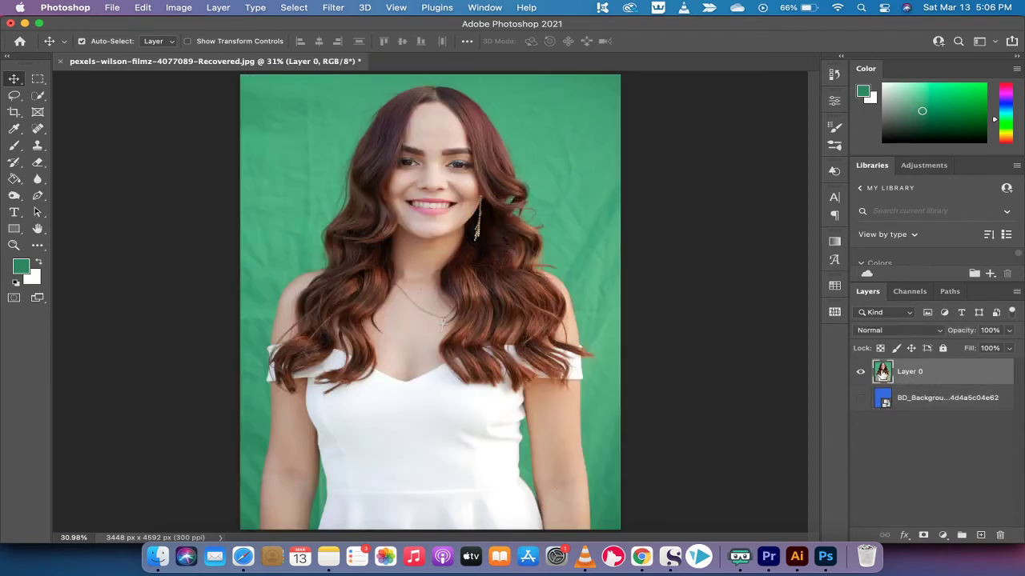
pyautogui.moveTo(881, 373); pyautogui.dragTo(982, 535)
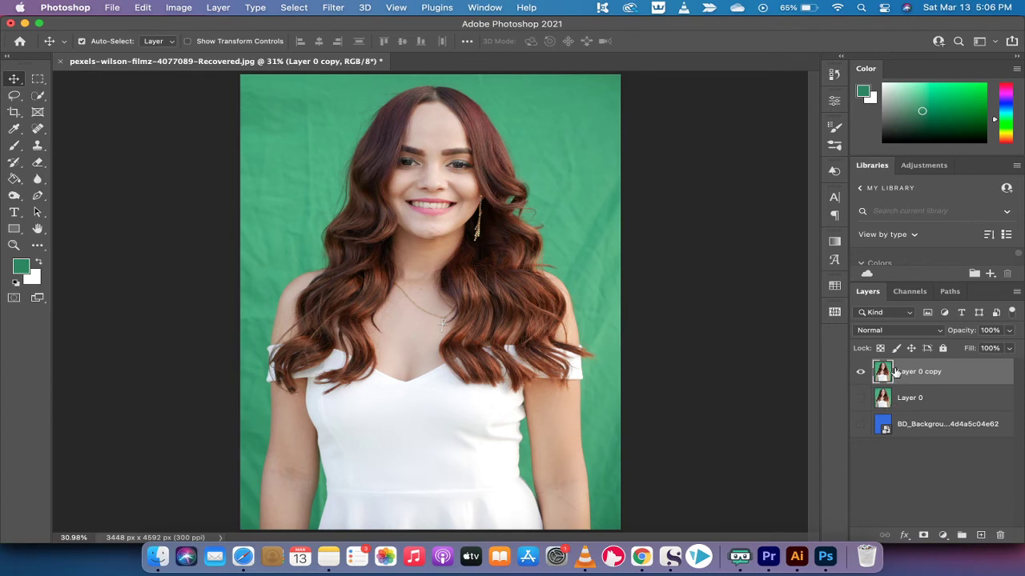
# Step: Use Select > Subject to outline the woman on the new Layer 0 copy
pyautogui.click(295, 7)
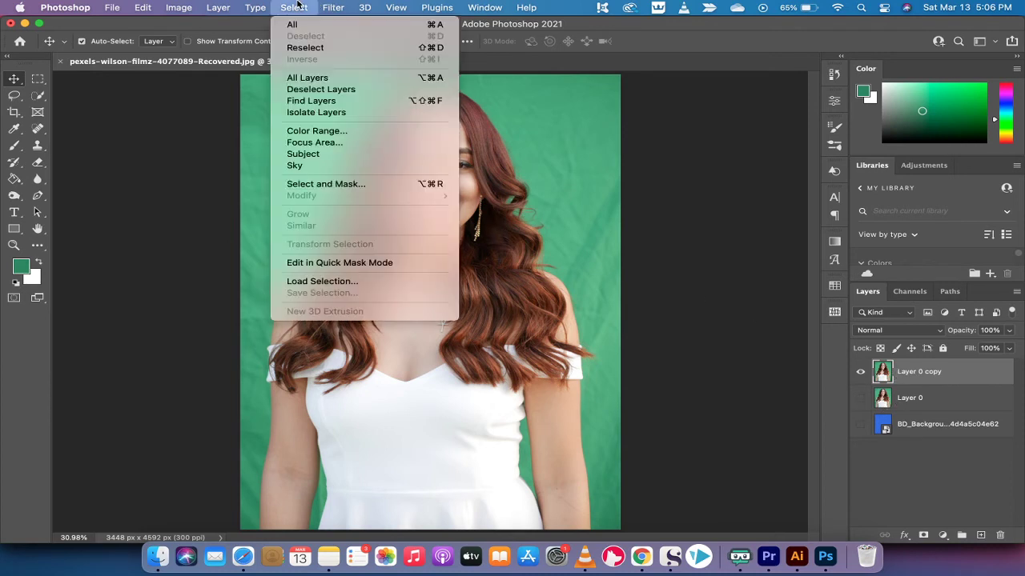
pyautogui.click(314, 155)
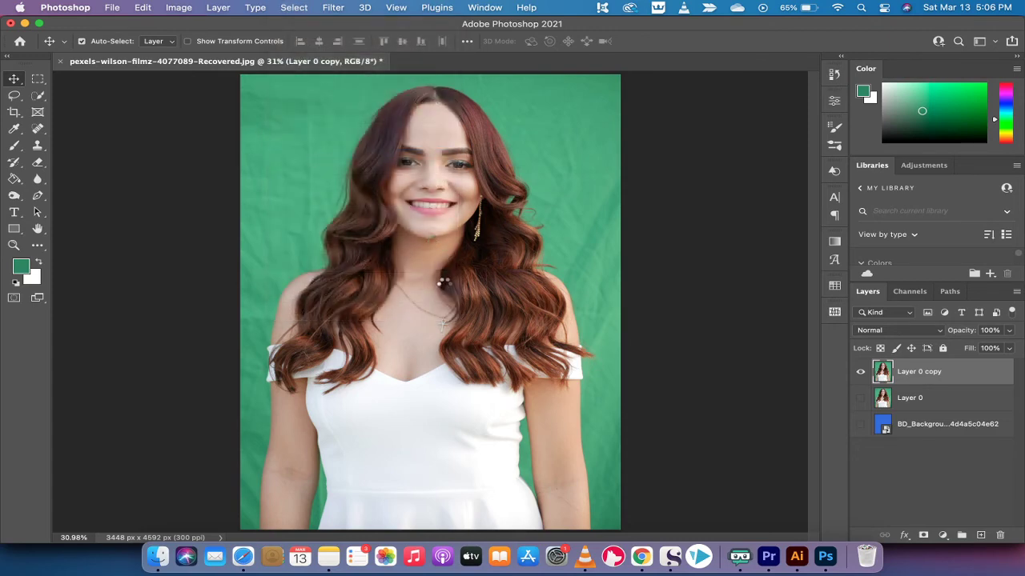
pyautogui.scroll(3, 436, 293)
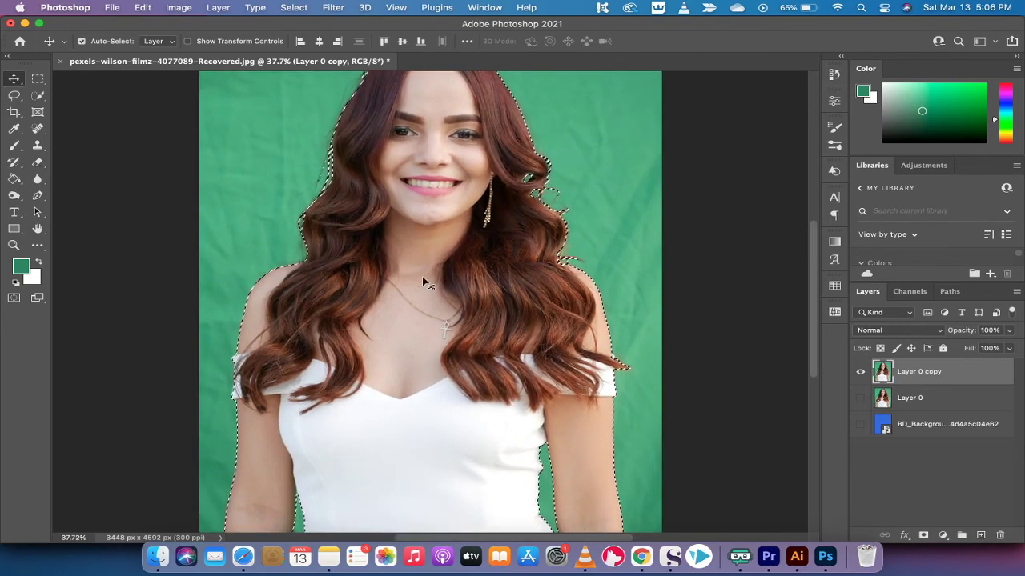
pyautogui.scroll(-2, 453, 333)
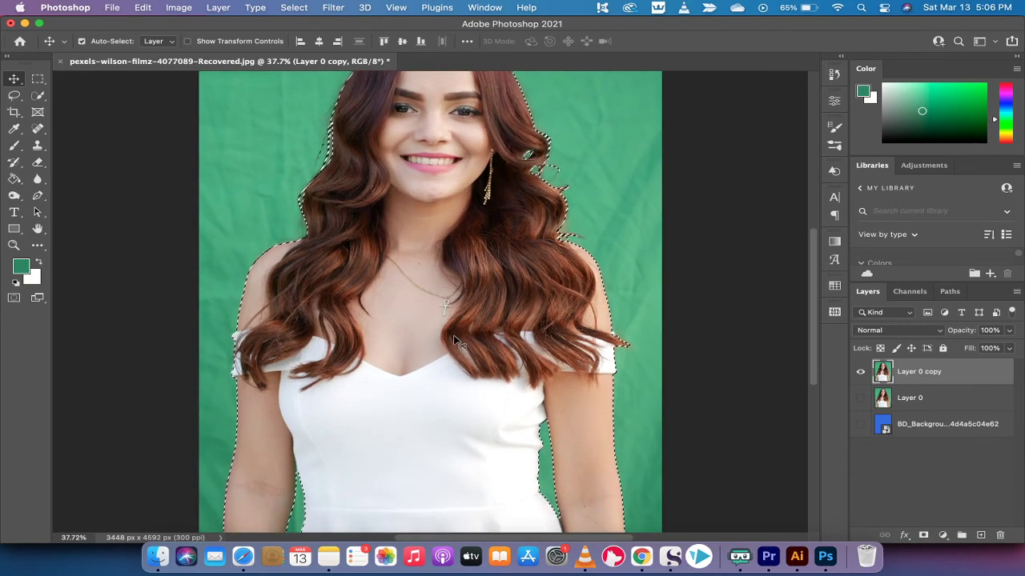
pyautogui.scroll(5, 454, 335)
pyautogui.scroll(-2, 453, 335)
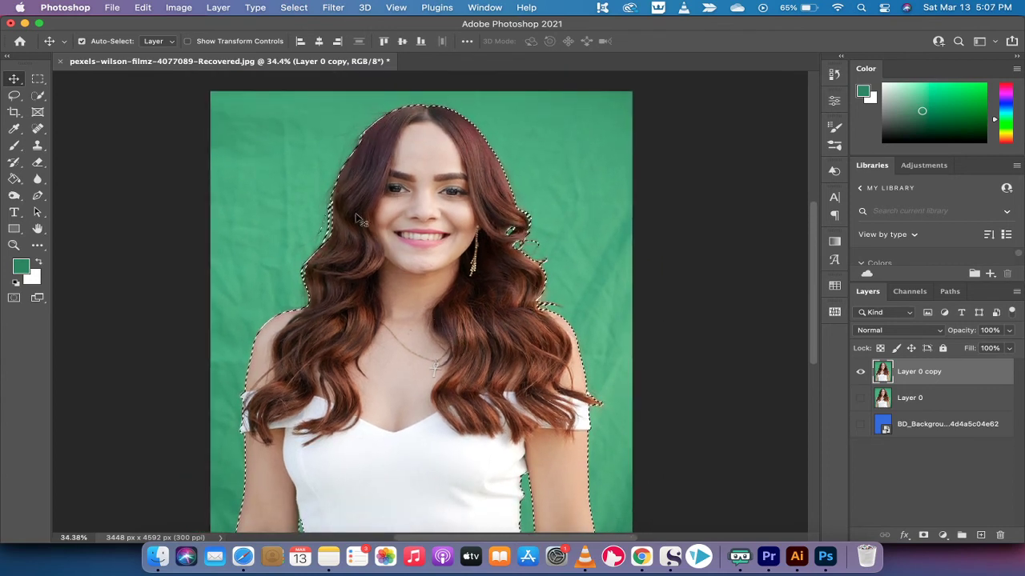
# Step: Invert the subject selection and cut the green backdrop from Layer 0 copy
pyautogui.click(294, 7)
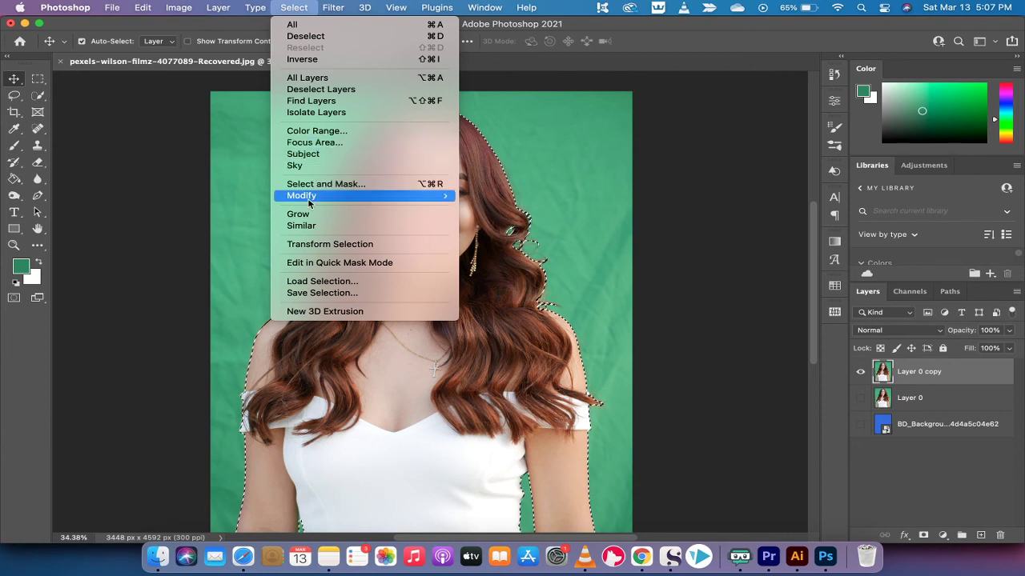
pyautogui.click(304, 59)
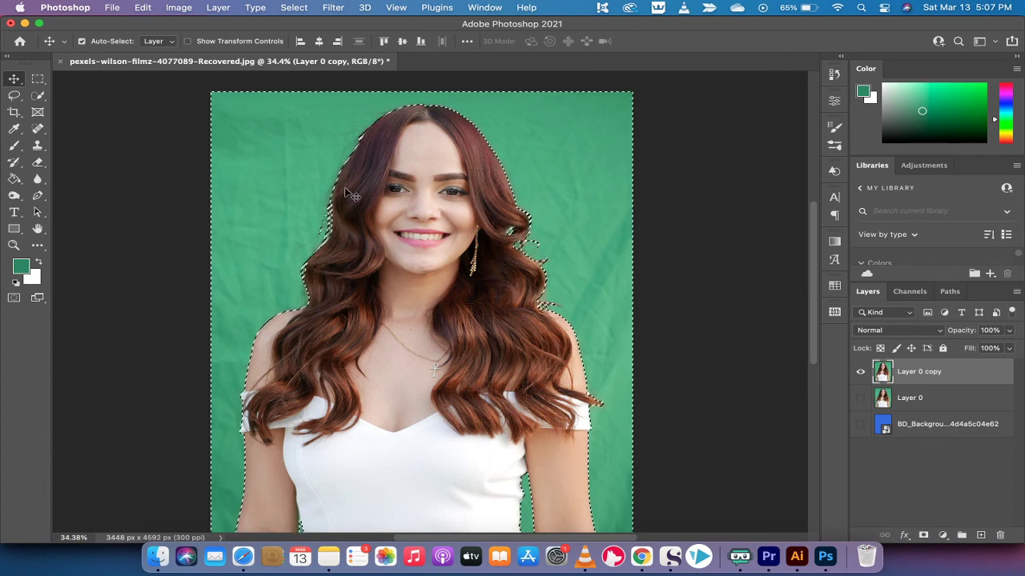
pyautogui.click(141, 7)
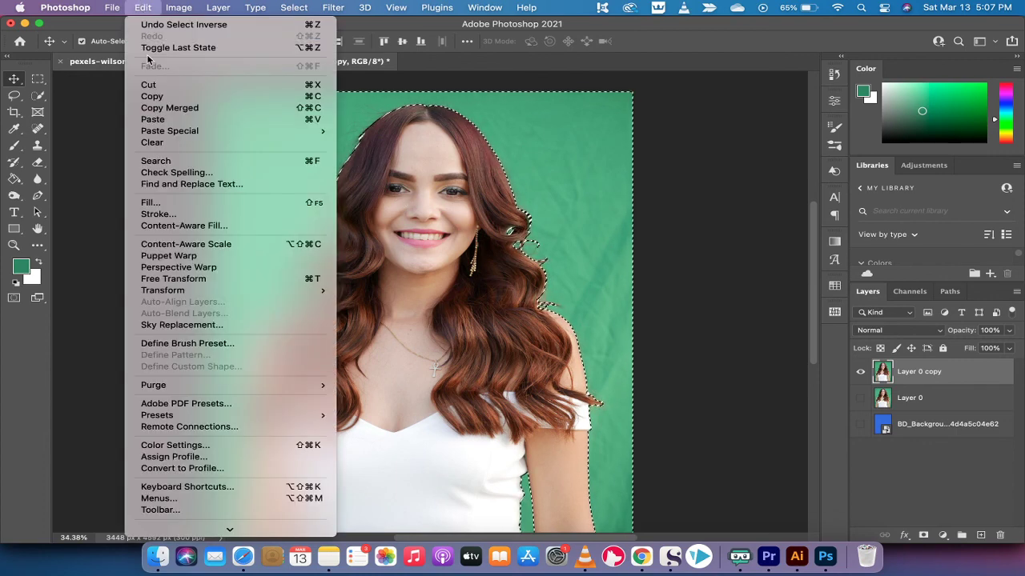
pyautogui.click(149, 84)
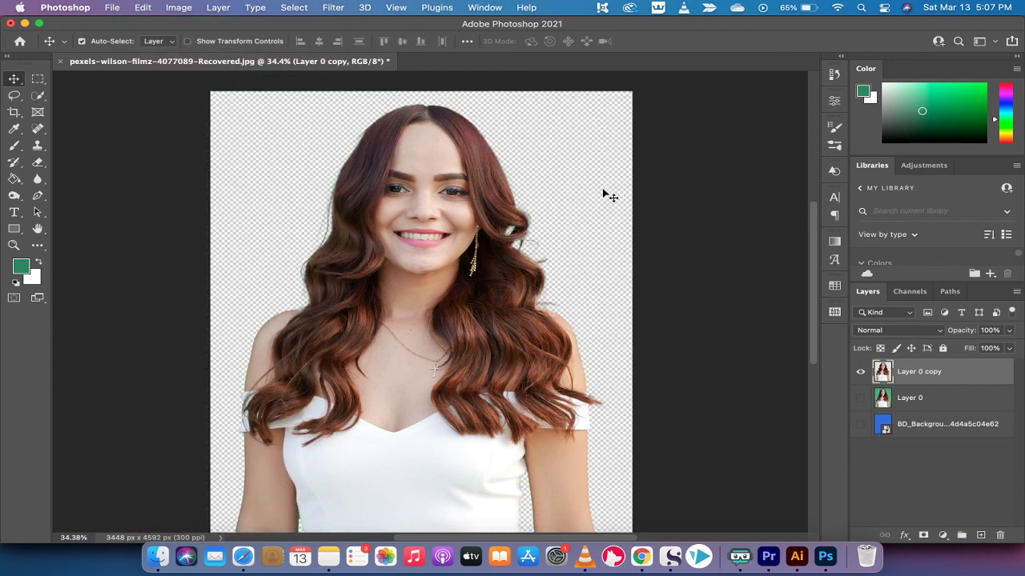
# Step: Turn on the BD_Background layer so the cut-out woman appears against solid blue
pyautogui.click(860, 428)
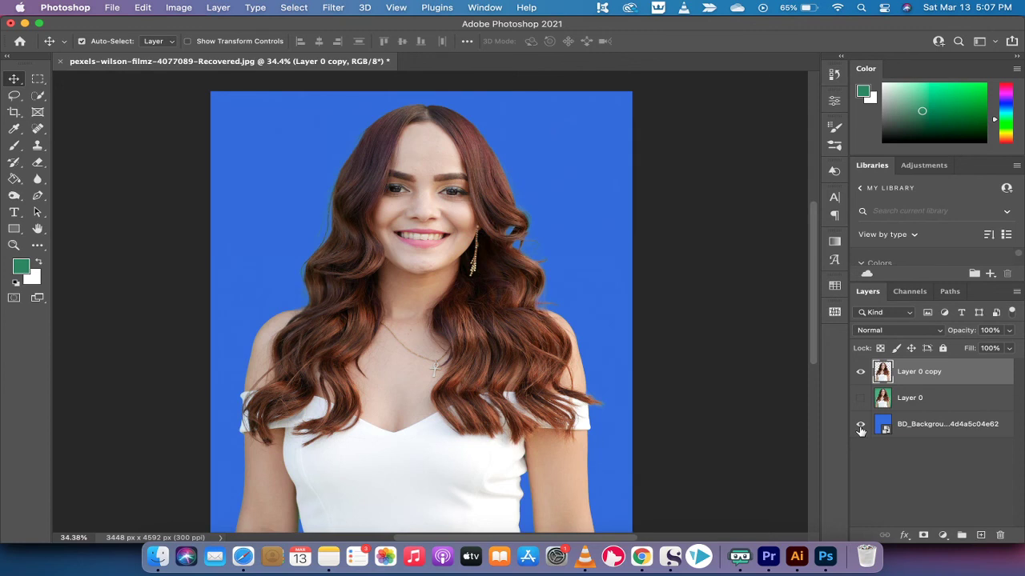
pyautogui.scroll(-2, 406, 251)
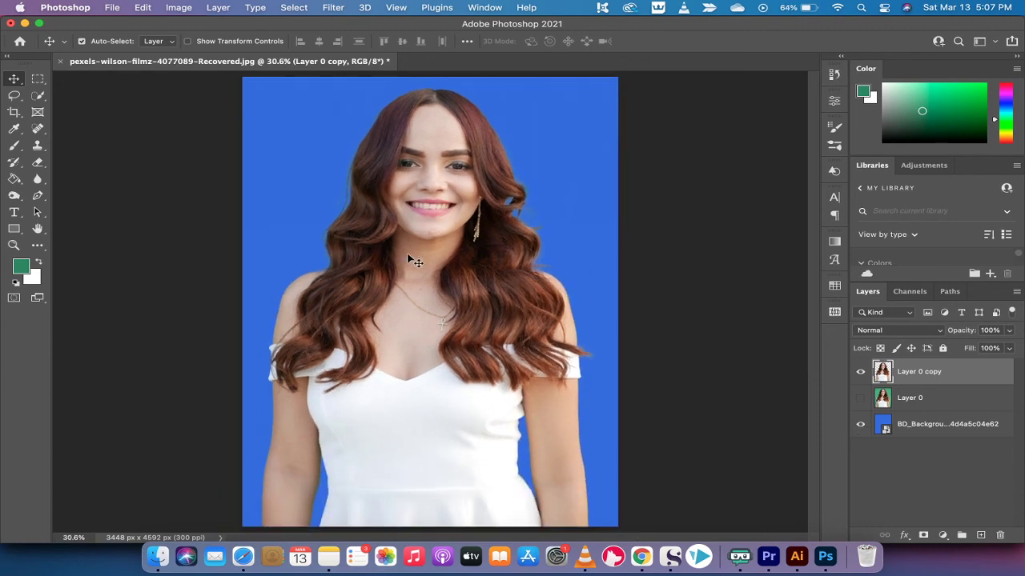